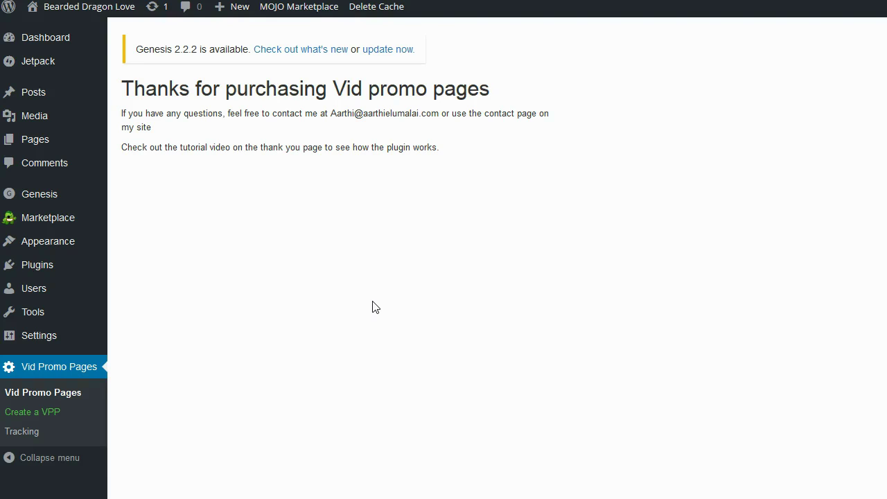
Create a new Vid Promo page and reveal the Squeeze pages and Sales pages template categories.
{"action": "left_click", "coordinate": [35, 420]}
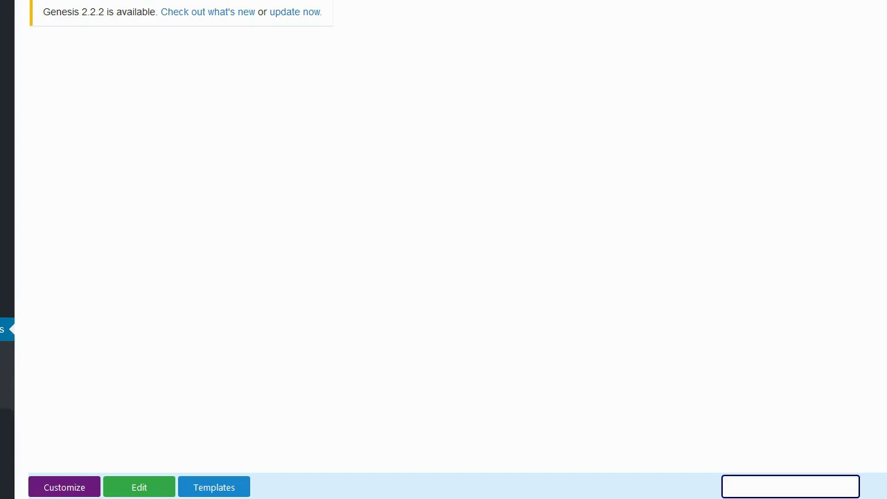
{"action": "left_click", "coordinate": [65, 488]}
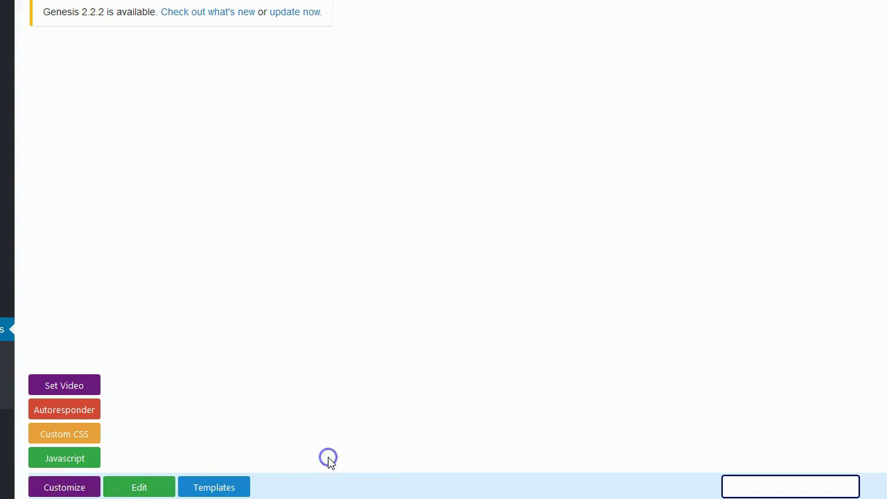
{"action": "left_click", "coordinate": [214, 488]}
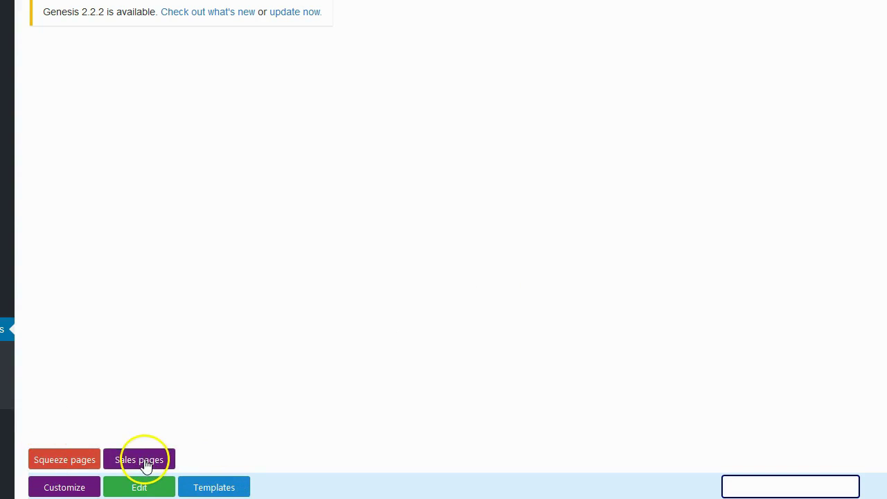
Browse the squeeze-page templates in the template gallery.
{"action": "left_click", "coordinate": [64, 464]}
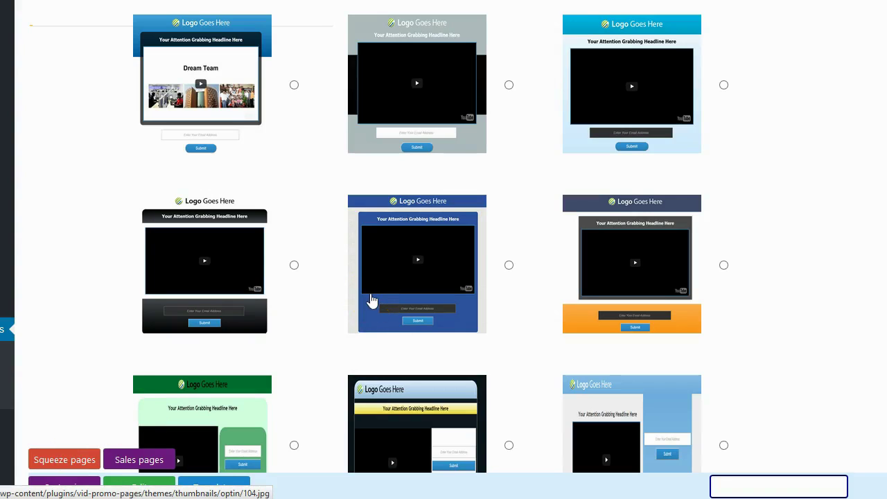
{"action": "left_click", "coordinate": [658, 229]}
{"action": "left_click", "coordinate": [806, 174]}
{"action": "scroll", "coordinate": [807, 174], "scroll_direction": "down", "scroll_amount": 3}
{"action": "scroll", "coordinate": [804, 173], "scroll_direction": "up", "scroll_amount": 3}
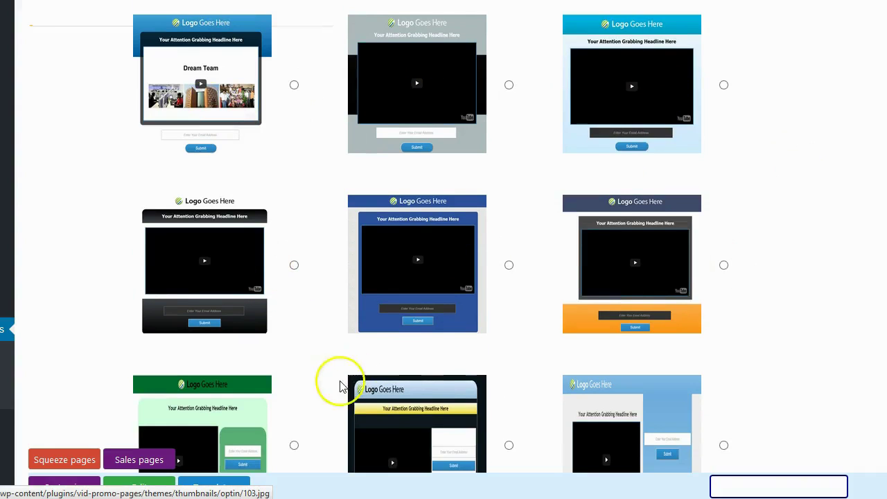
{"action": "scroll", "coordinate": [683, 406], "scroll_direction": "down", "scroll_amount": 3}
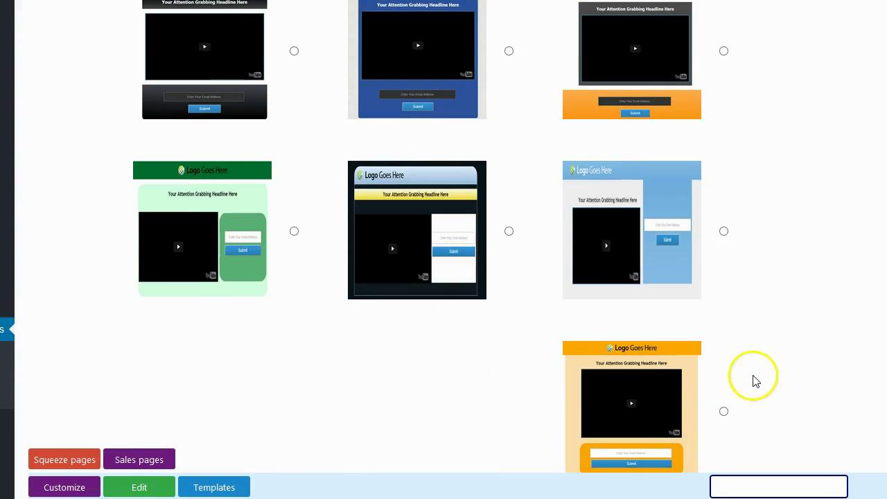
Switch to the sales-page templates and select Finding the Lost One.
{"action": "left_click", "coordinate": [122, 458]}
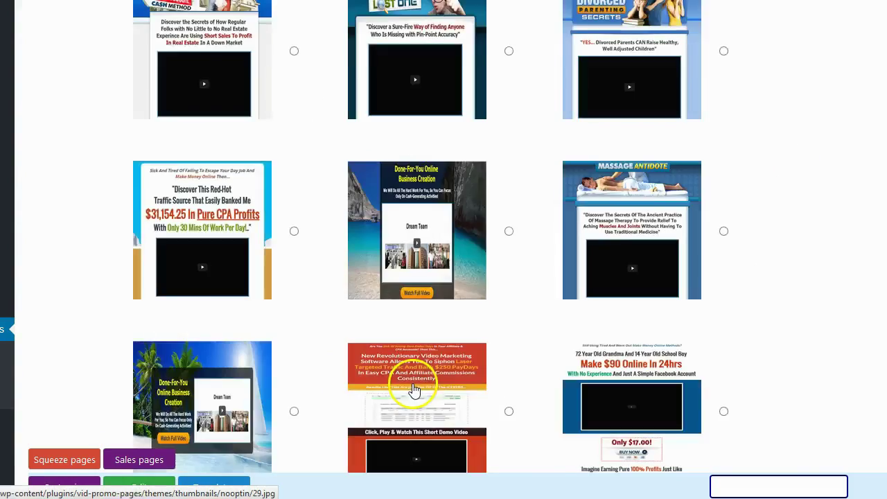
{"action": "scroll", "coordinate": [312, 143], "scroll_direction": "up", "scroll_amount": 3}
{"action": "scroll", "coordinate": [682, 340], "scroll_direction": "down", "scroll_amount": 5}
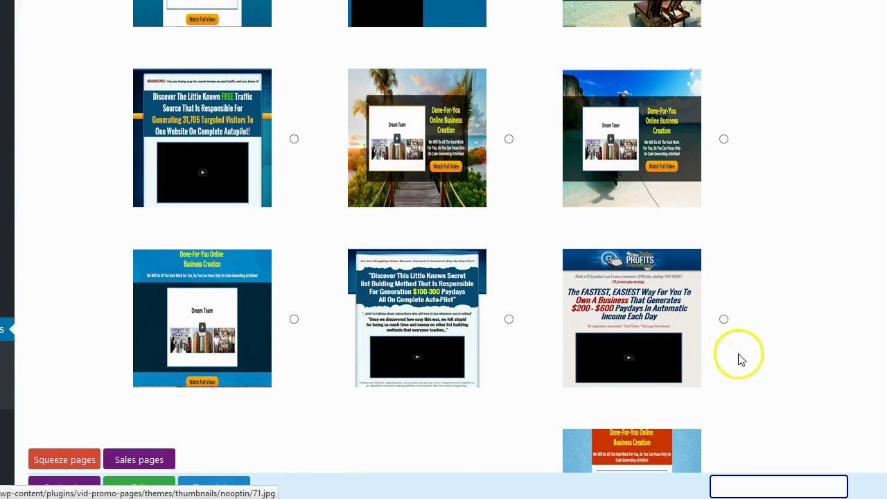
{"action": "scroll", "coordinate": [812, 303], "scroll_direction": "up", "scroll_amount": 5}
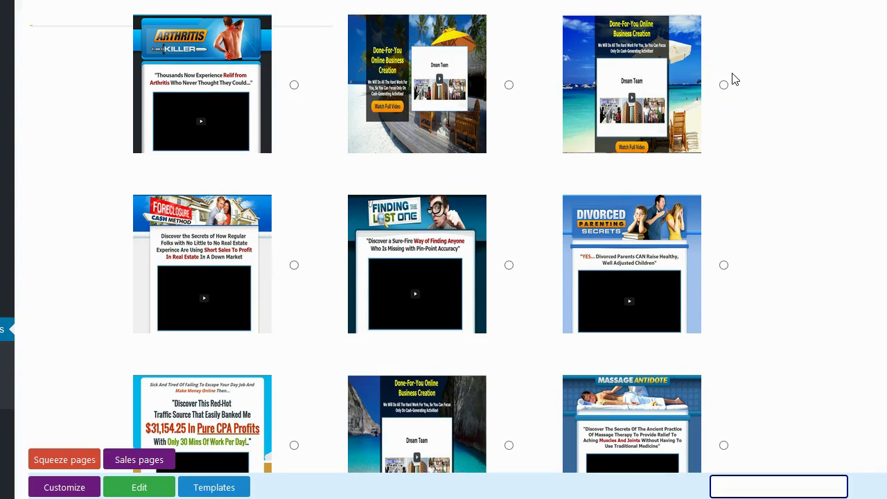
{"action": "scroll", "coordinate": [770, 125], "scroll_direction": "down", "scroll_amount": 5}
{"action": "scroll", "coordinate": [782, 136], "scroll_direction": "down", "scroll_amount": 5}
{"action": "scroll", "coordinate": [783, 135], "scroll_direction": "down", "scroll_amount": 8}
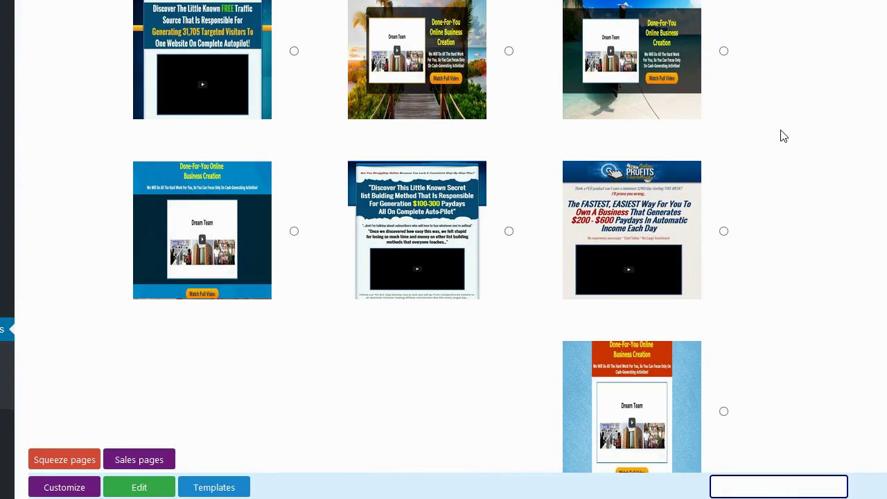
{"action": "scroll", "coordinate": [783, 136], "scroll_direction": "up", "scroll_amount": 10}
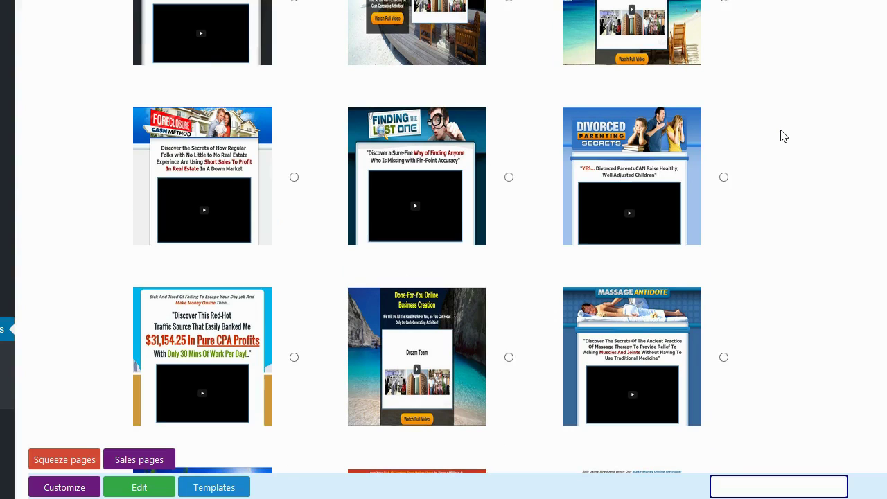
{"action": "left_click", "coordinate": [508, 178]}
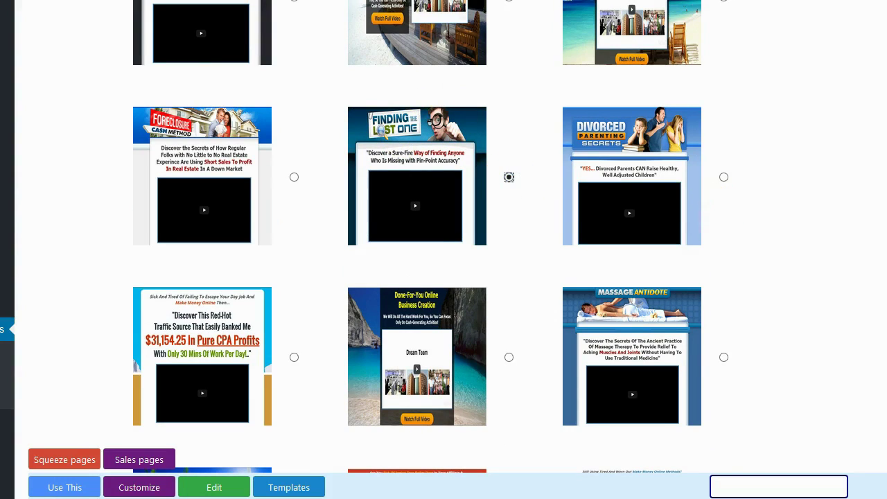
Apply the Finding the Lost One template and look over its headline, video and sales letter.
{"action": "left_click", "coordinate": [55, 489]}
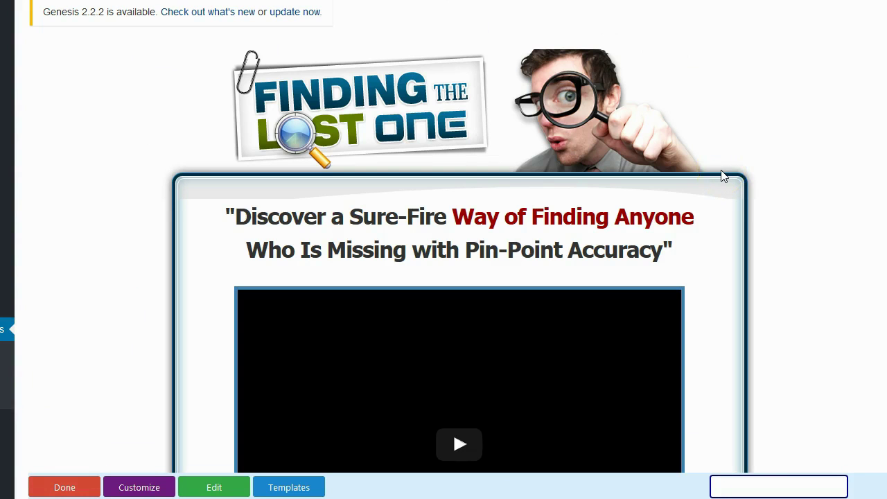
{"action": "scroll", "coordinate": [722, 173], "scroll_direction": "down", "scroll_amount": 10}
{"action": "scroll", "coordinate": [721, 174], "scroll_direction": "up", "scroll_amount": 4}
{"action": "scroll", "coordinate": [721, 176], "scroll_direction": "up", "scroll_amount": 5}
{"action": "scroll", "coordinate": [722, 176], "scroll_direction": "down", "scroll_amount": 5}
{"action": "scroll", "coordinate": [722, 176], "scroll_direction": "up", "scroll_amount": 2}
{"action": "scroll", "coordinate": [721, 176], "scroll_direction": "down", "scroll_amount": 2}
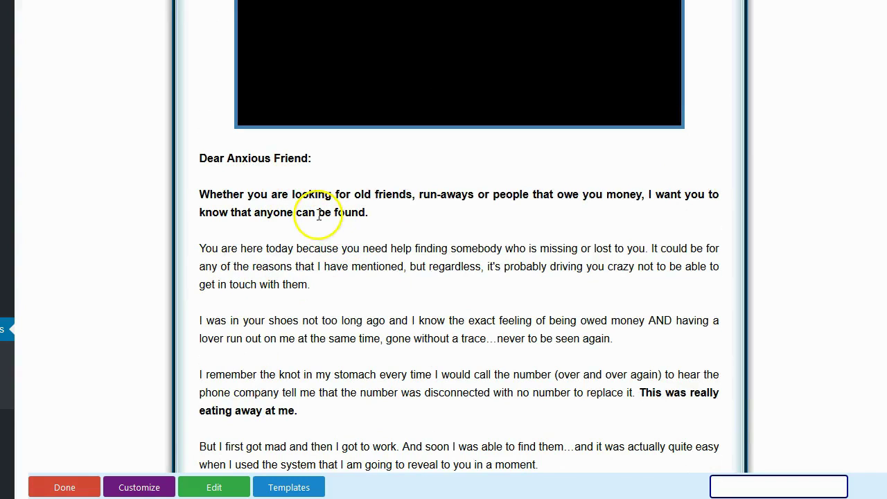
Try inline editing by selecting 'you are looking' in the bold opening paragraph, then dismiss the editor.
{"action": "left_click", "coordinate": [316, 193]}
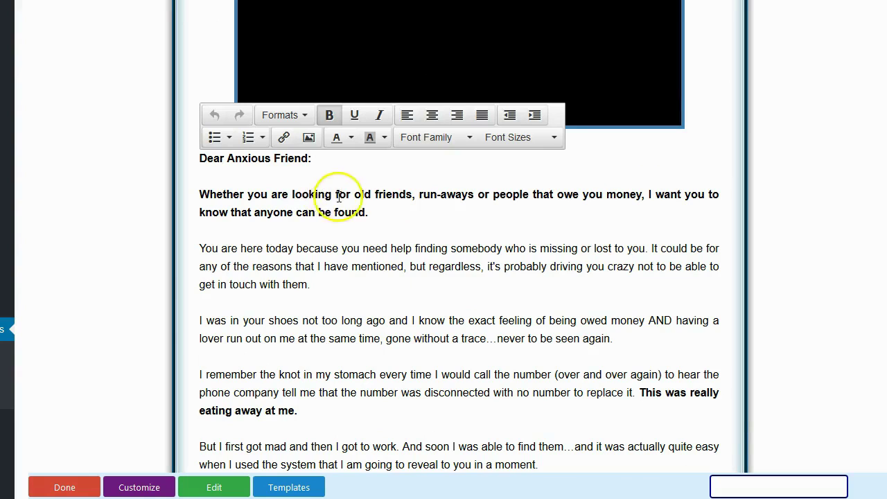
{"action": "left_click_drag", "start_coordinate": [336, 195], "coordinate": [245, 194]}
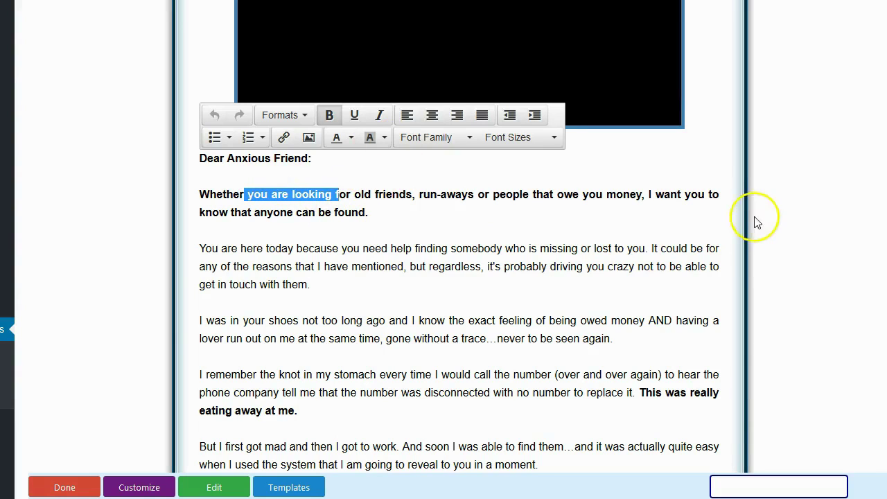
{"action": "left_click", "coordinate": [797, 189]}
{"action": "scroll", "coordinate": [784, 197], "scroll_direction": "up", "scroll_amount": 3}
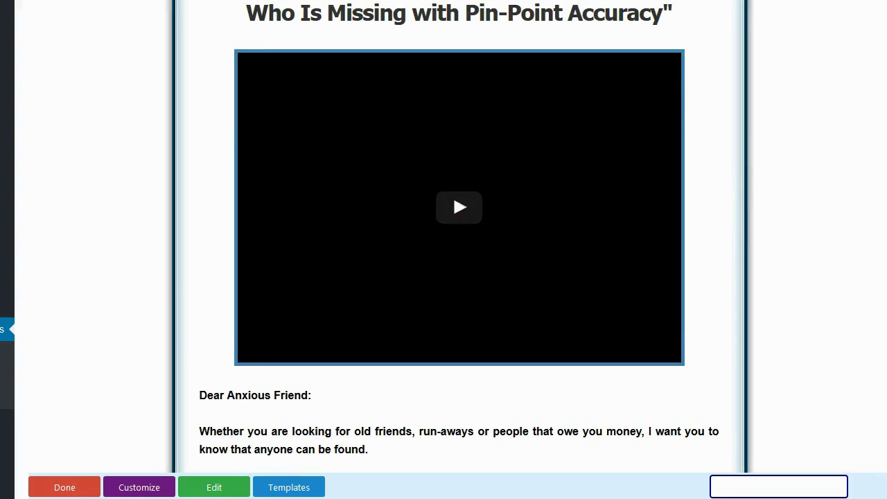
Open the embedded-video setting, close it unchanged, and bring up the autoresponder code entry.
{"action": "left_click", "coordinate": [139, 488]}
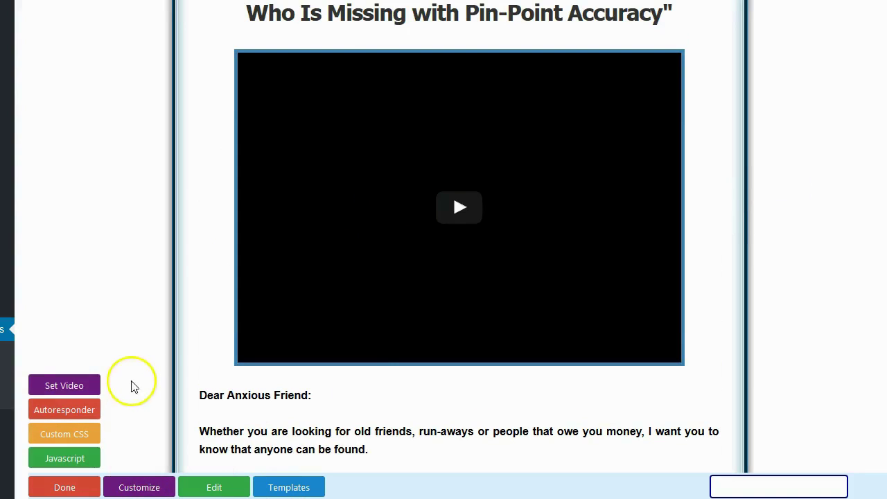
{"action": "left_click", "coordinate": [64, 385]}
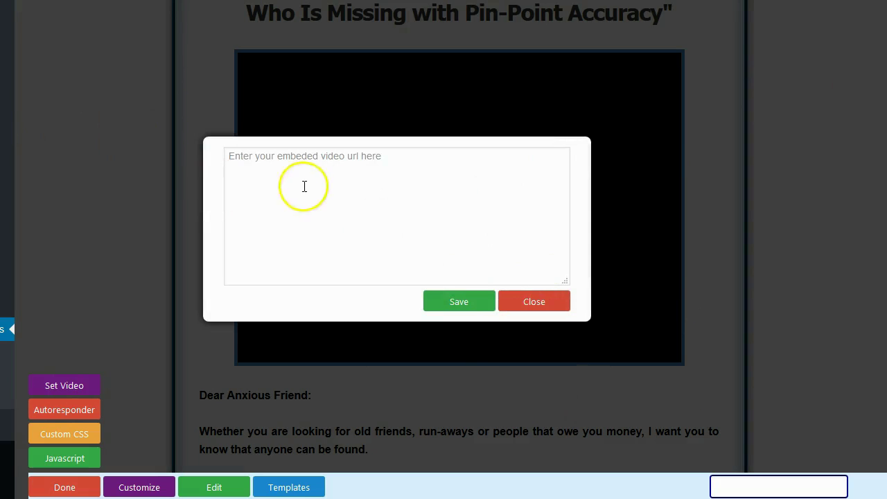
{"action": "left_click", "coordinate": [529, 303]}
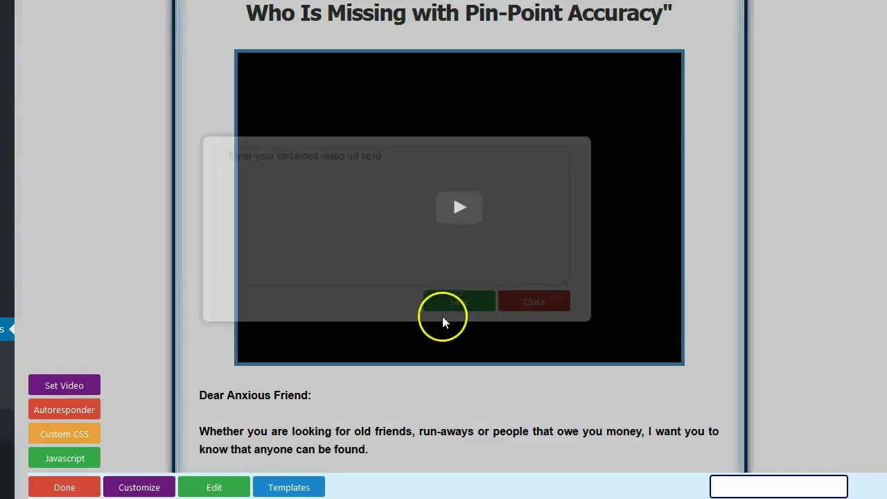
{"action": "left_click", "coordinate": [68, 412]}
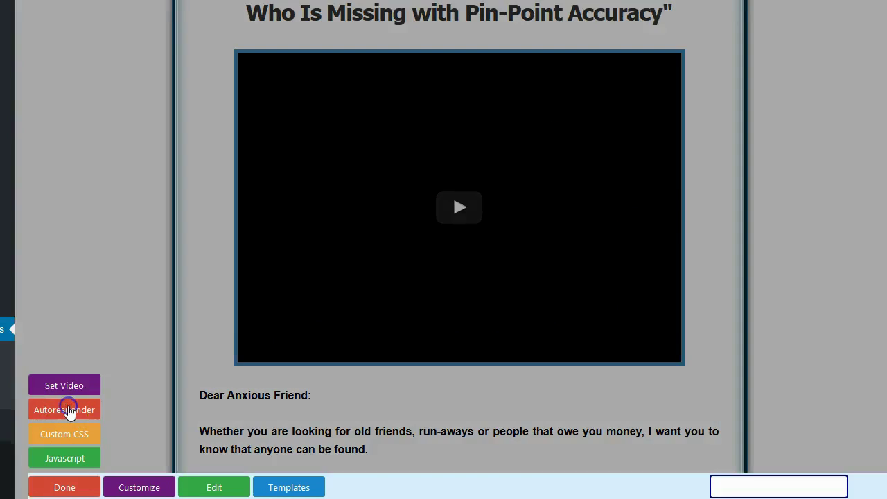